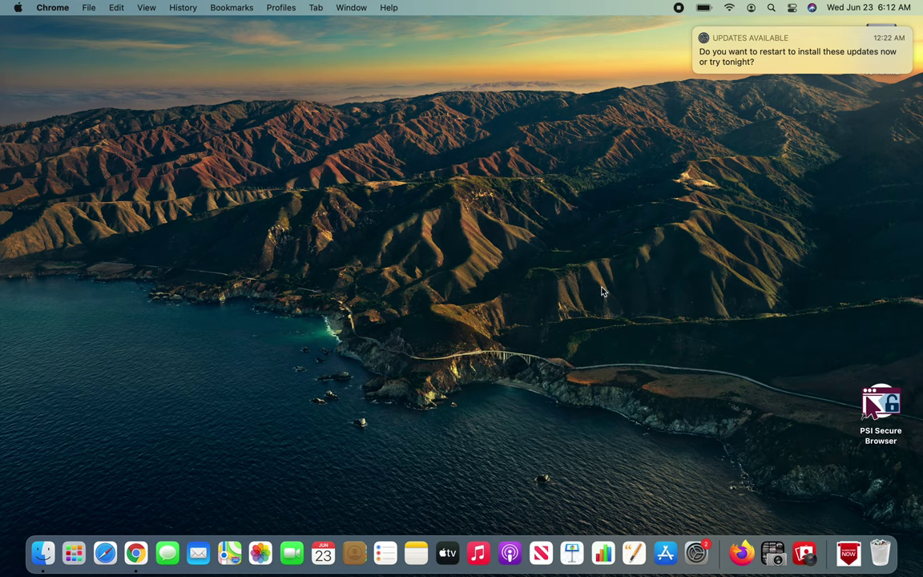
# Dismiss the update notification, then check the contents of the NO NAME drive and close its window.
pyautogui.moveTo(896, 50)
pyautogui.click(696, 31)
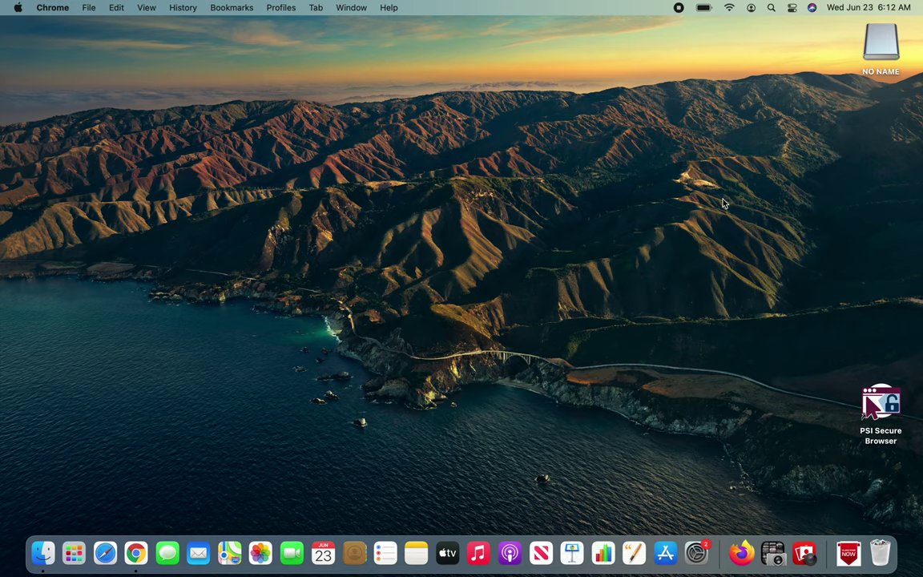
pyautogui.click(894, 59)
pyautogui.doubleClick(895, 60)
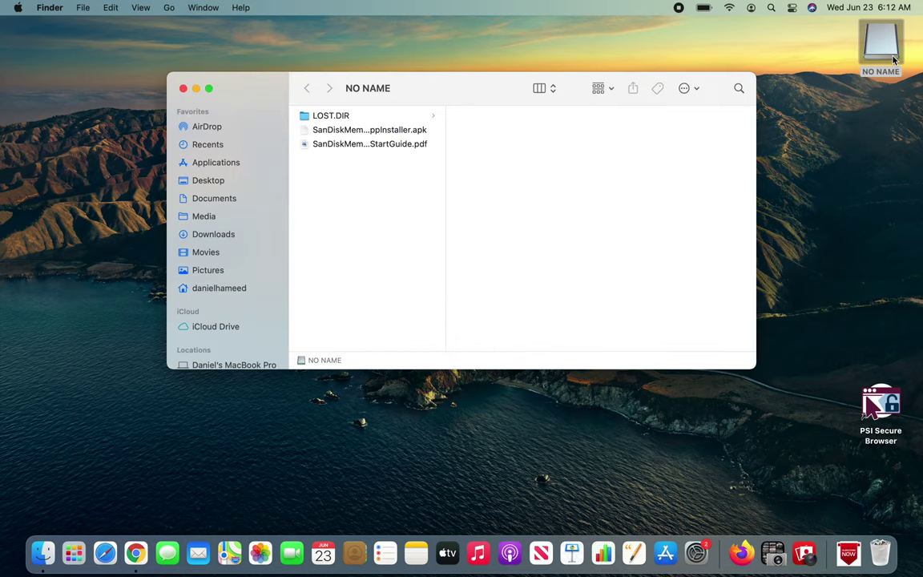
pyautogui.click(183, 88)
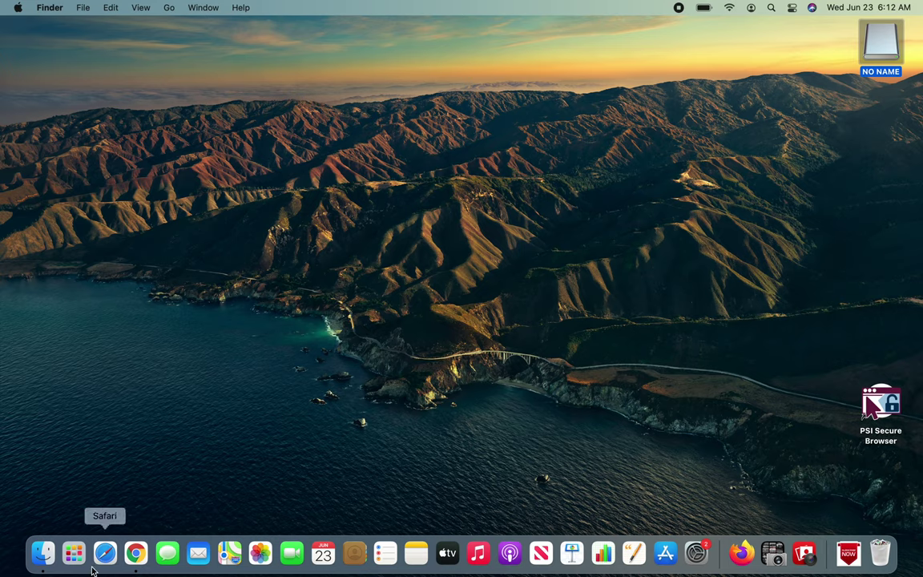
# Open the Users folder on Macintosh HD in a new Finder window.
pyautogui.click(43, 555)
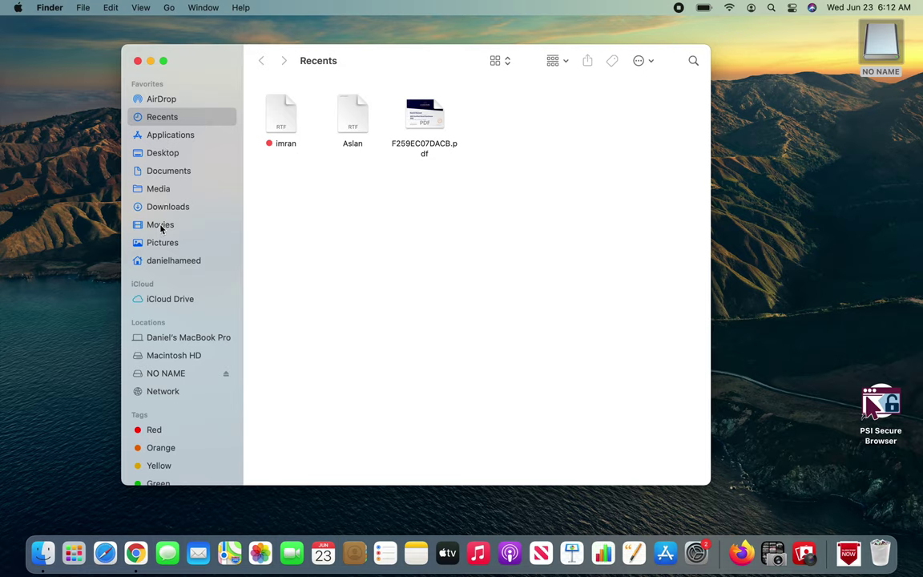
pyautogui.click(178, 339)
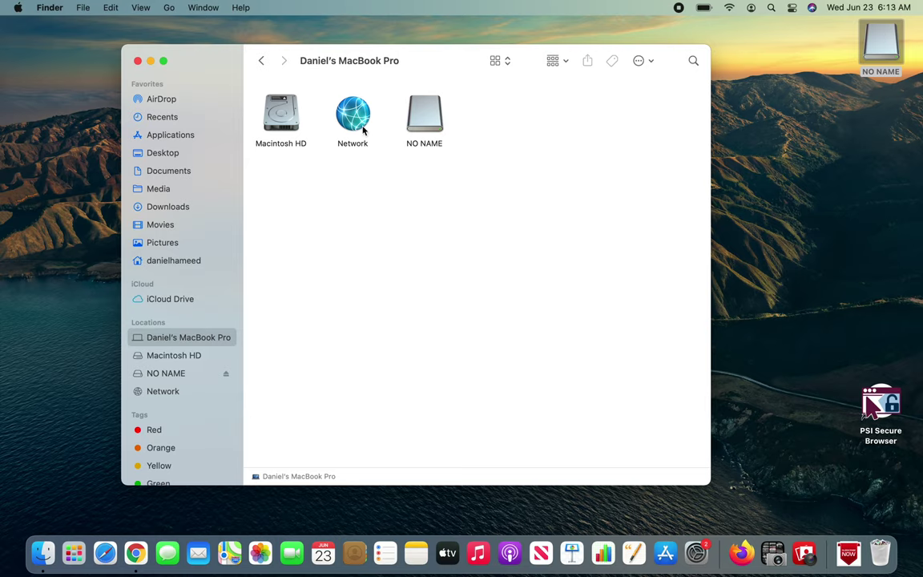
pyautogui.click(285, 113)
pyautogui.doubleClick(285, 113)
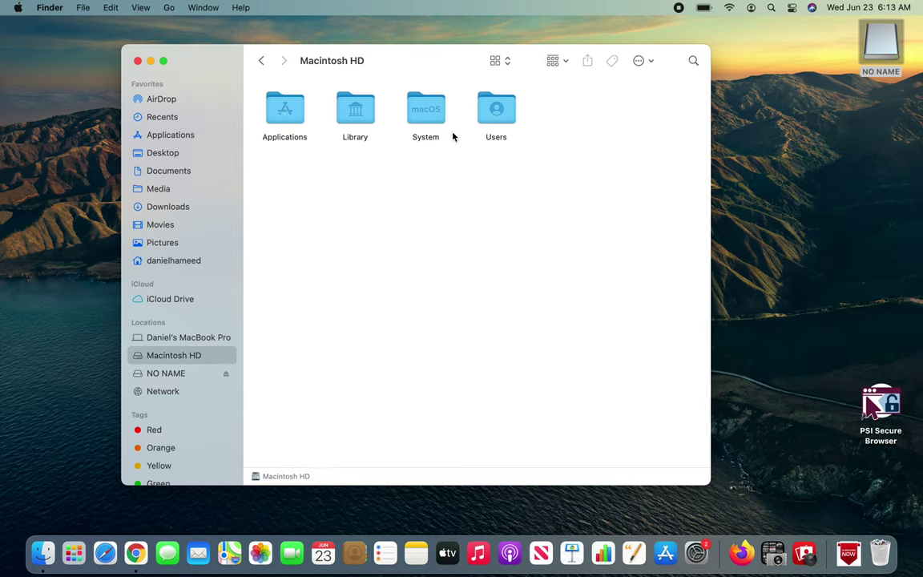
pyautogui.click(498, 124)
pyautogui.doubleClick(498, 125)
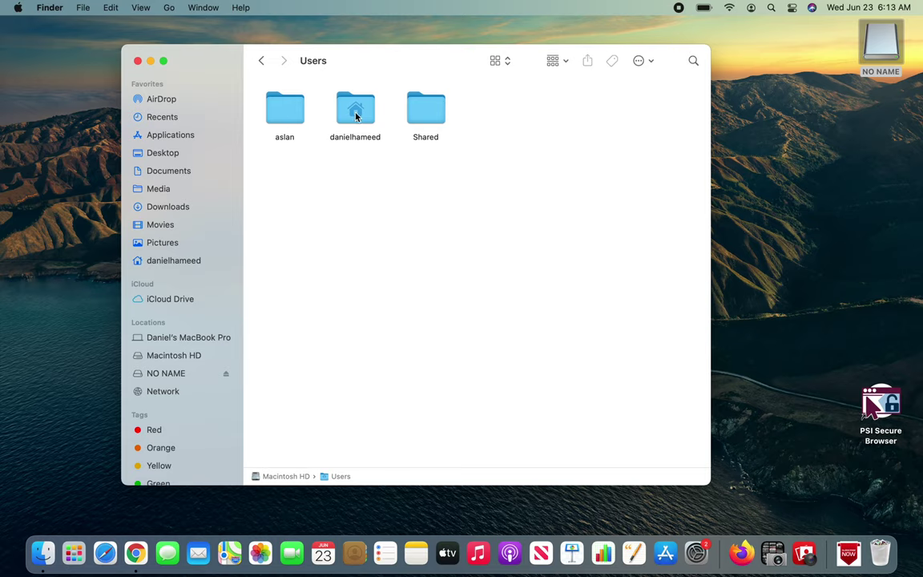
# Look inside the other account's folder and the current user's home folder, returning to the Users folder.
pyautogui.doubleClick(286, 126)
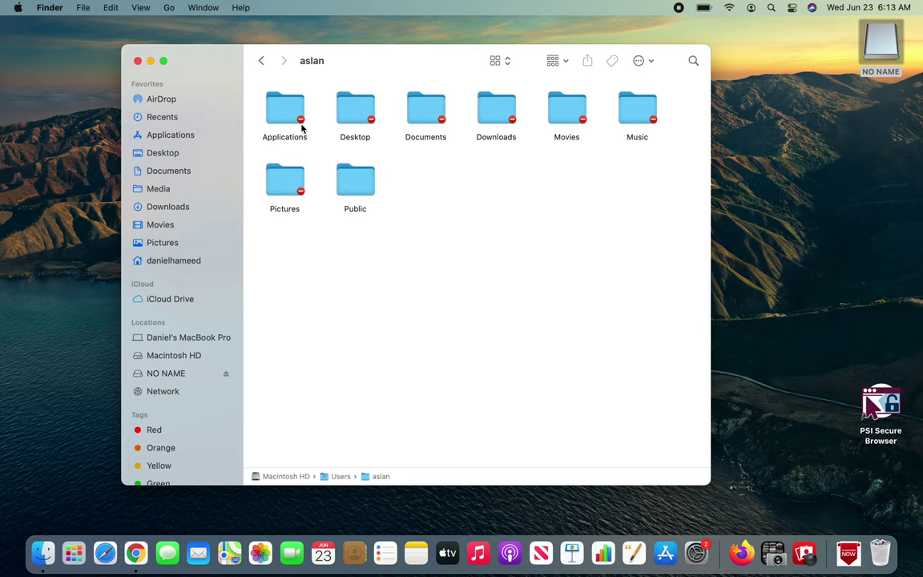
pyautogui.click(263, 61)
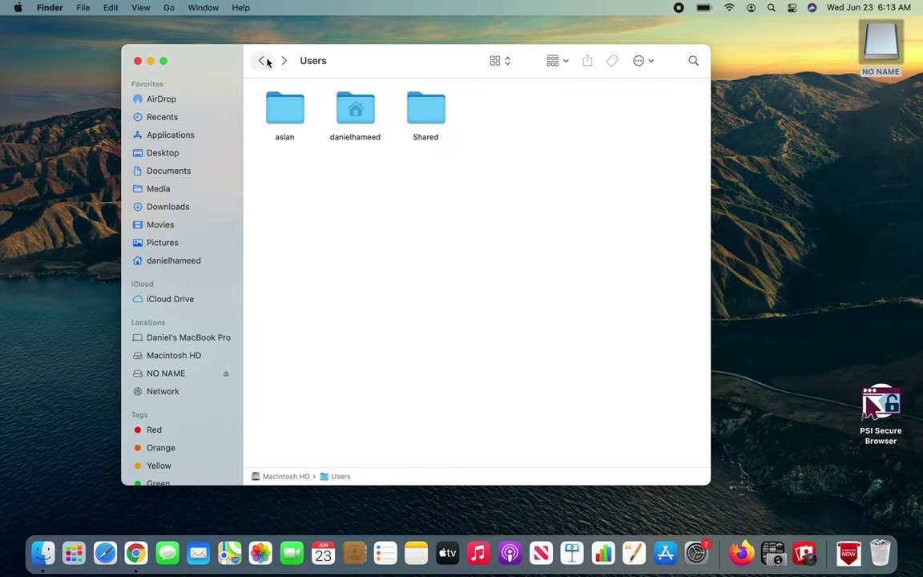
pyautogui.doubleClick(333, 122)
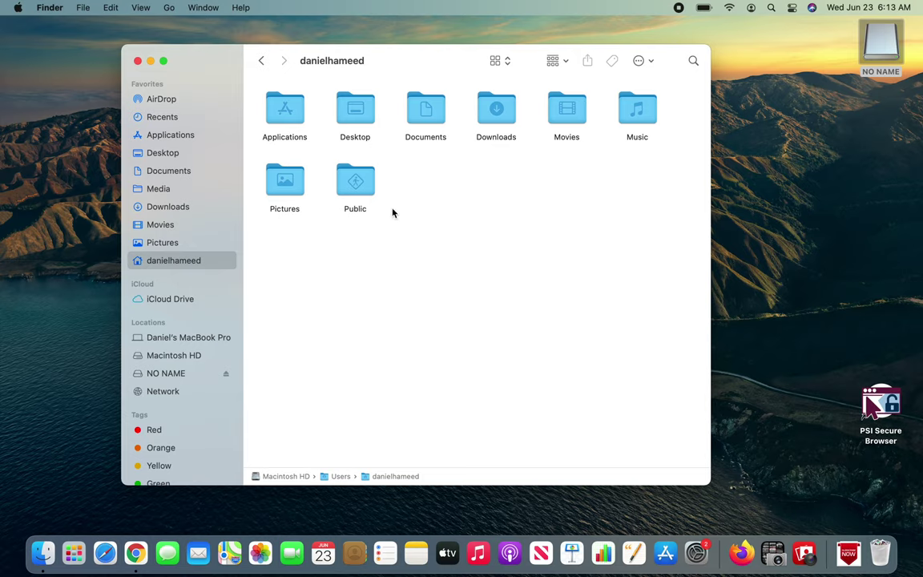
pyautogui.click(261, 61)
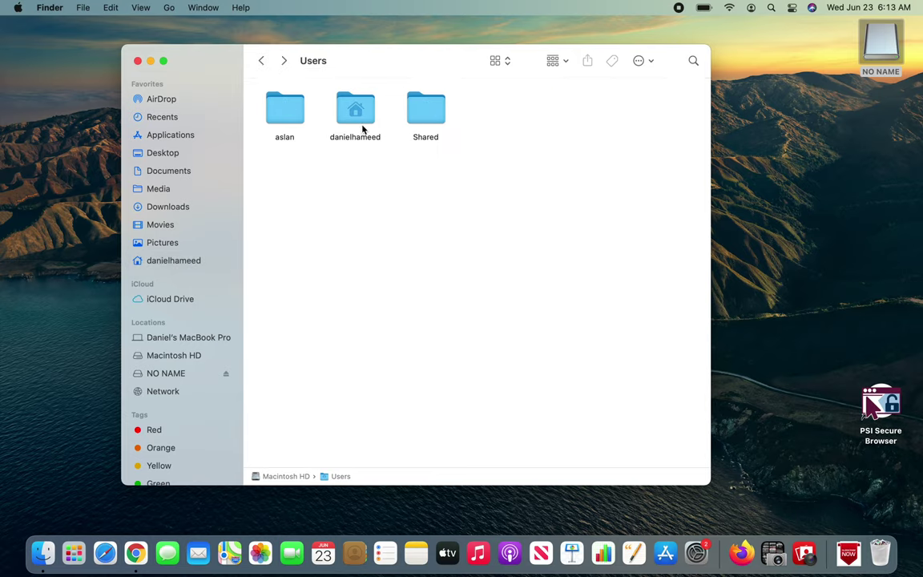
# Open the NO NAME drive in a second window and arrange both windows so the Users folders and the drive's contents are accessible.
pyautogui.doubleClick(881, 50)
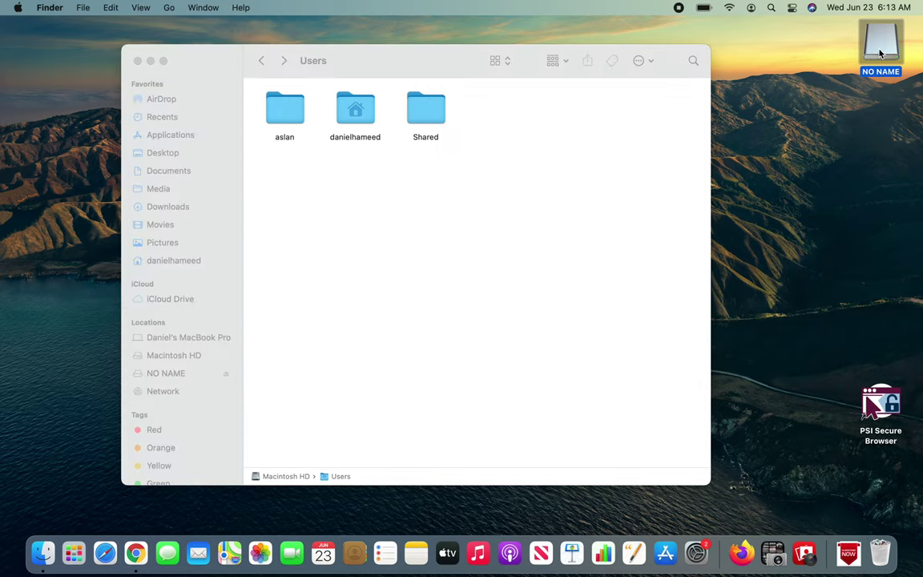
pyautogui.moveTo(436, 82); pyautogui.dragTo(575, 224)
pyautogui.click(353, 113)
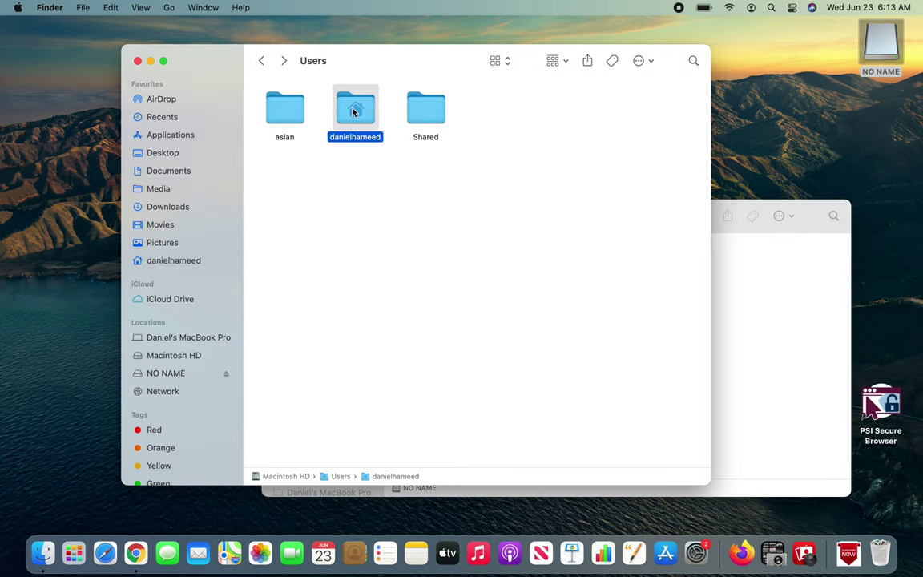
pyautogui.moveTo(352, 112); pyautogui.dragTo(781, 302)
pyautogui.click(781, 302)
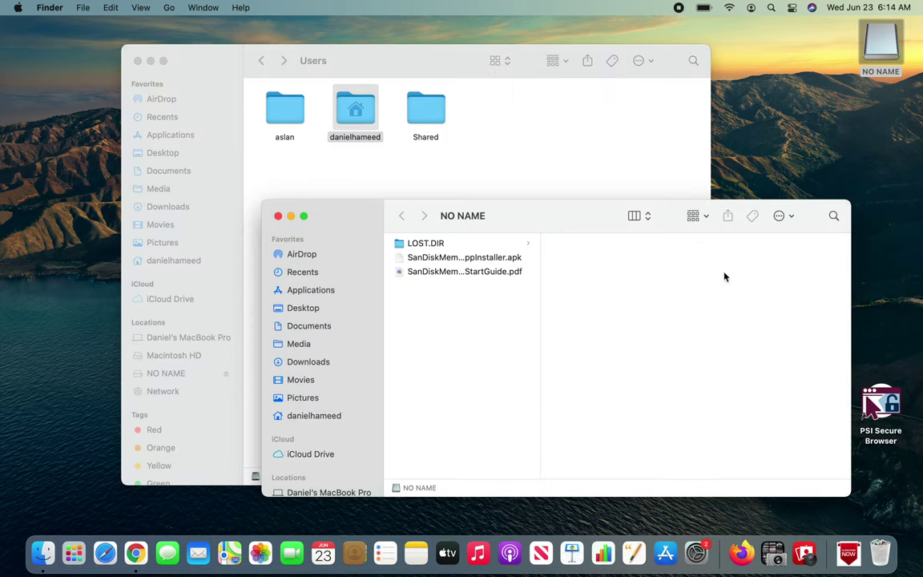
pyautogui.moveTo(551, 217); pyautogui.dragTo(606, 185)
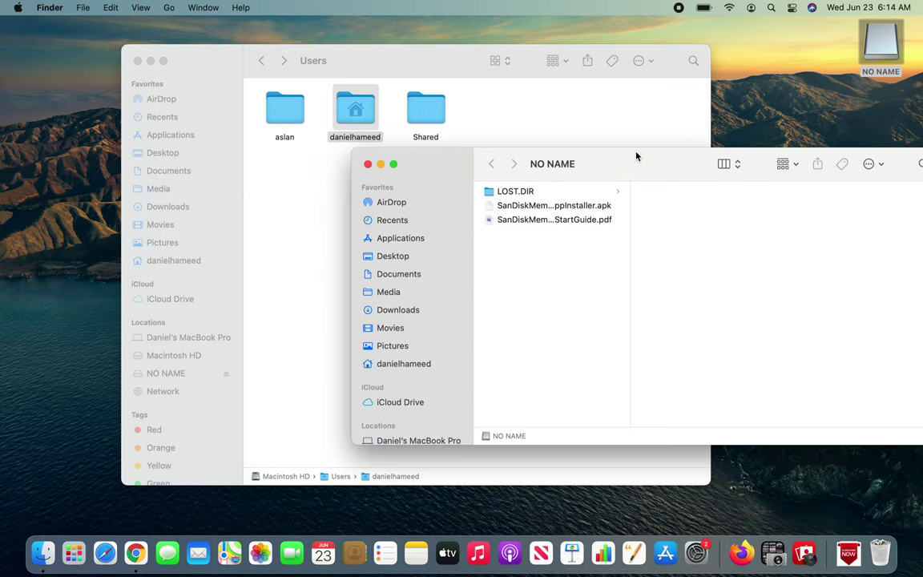
pyautogui.moveTo(418, 56); pyautogui.dragTo(331, 52)
pyautogui.click(739, 257)
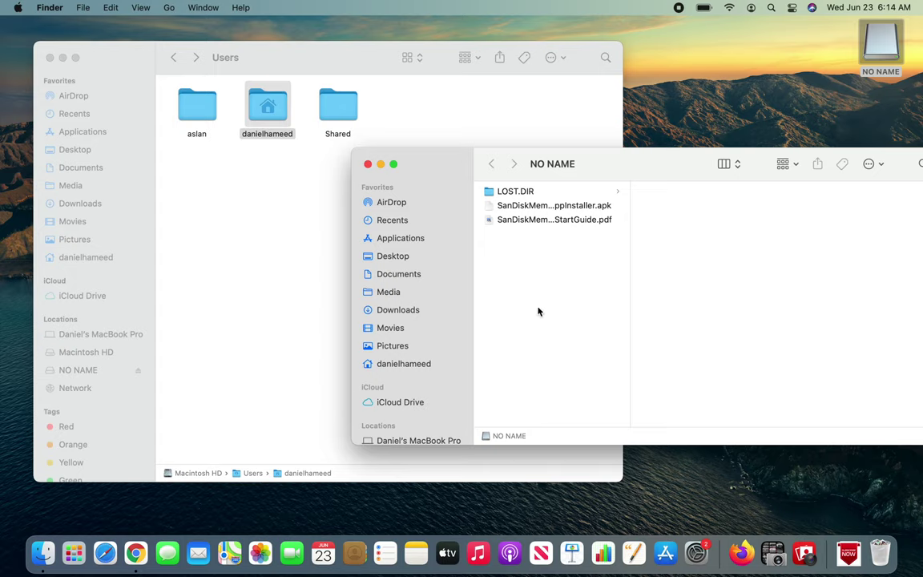
pyautogui.click(587, 192)
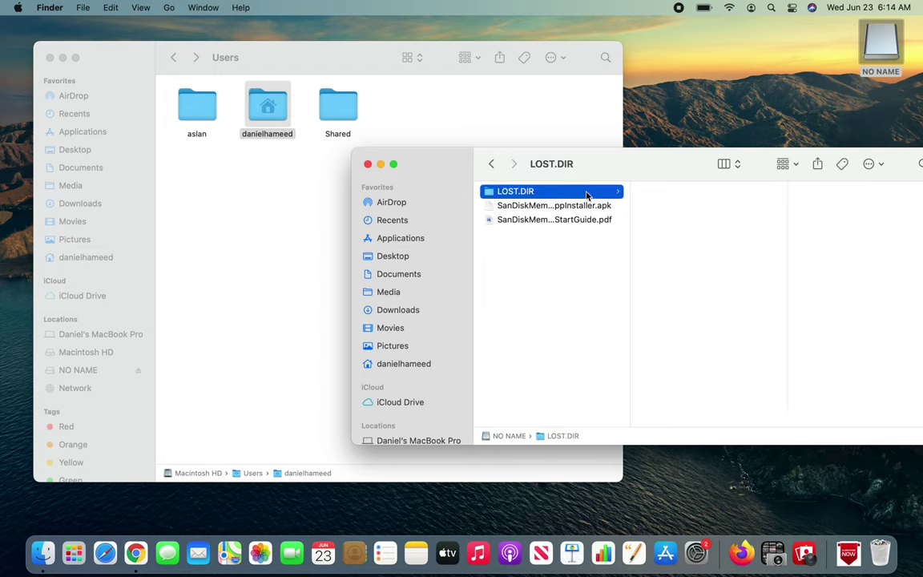
pyautogui.click(575, 281)
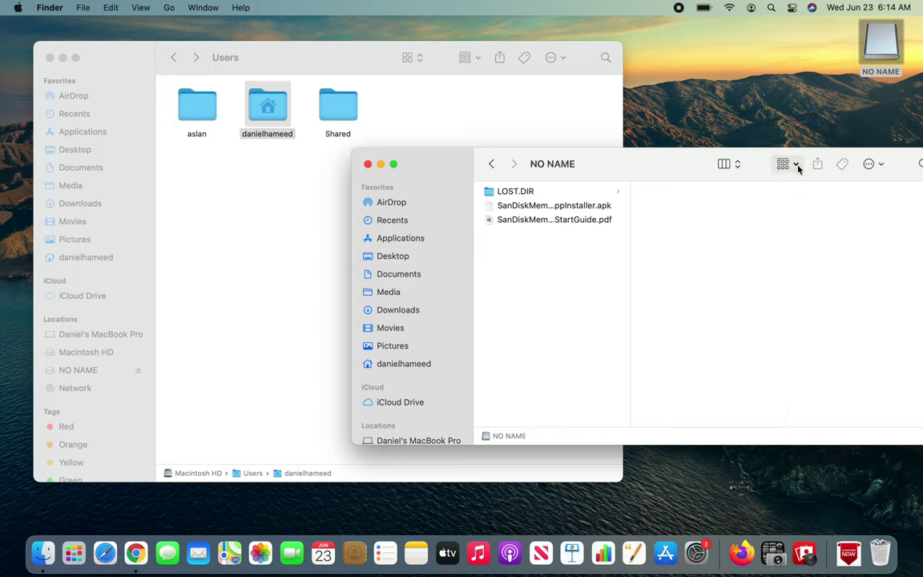
pyautogui.click(729, 165)
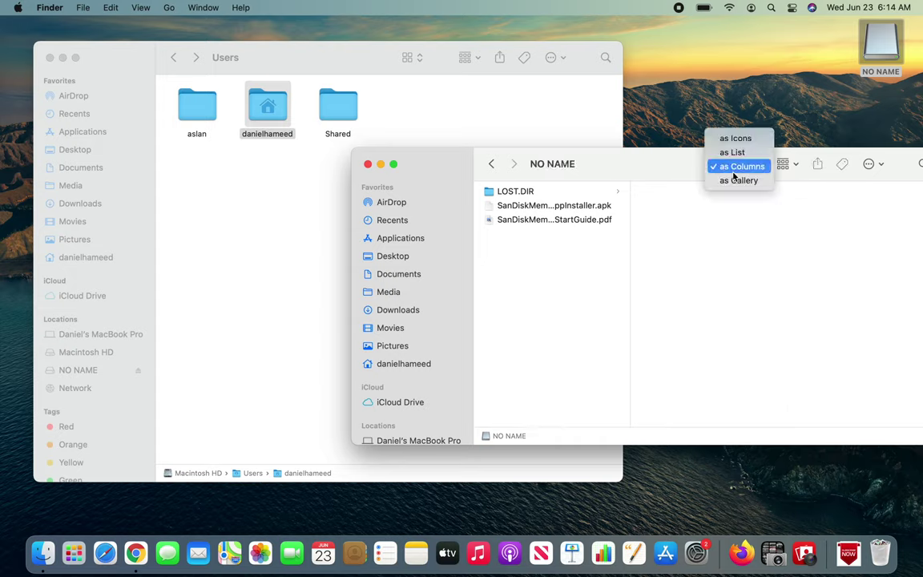
pyautogui.click(696, 249)
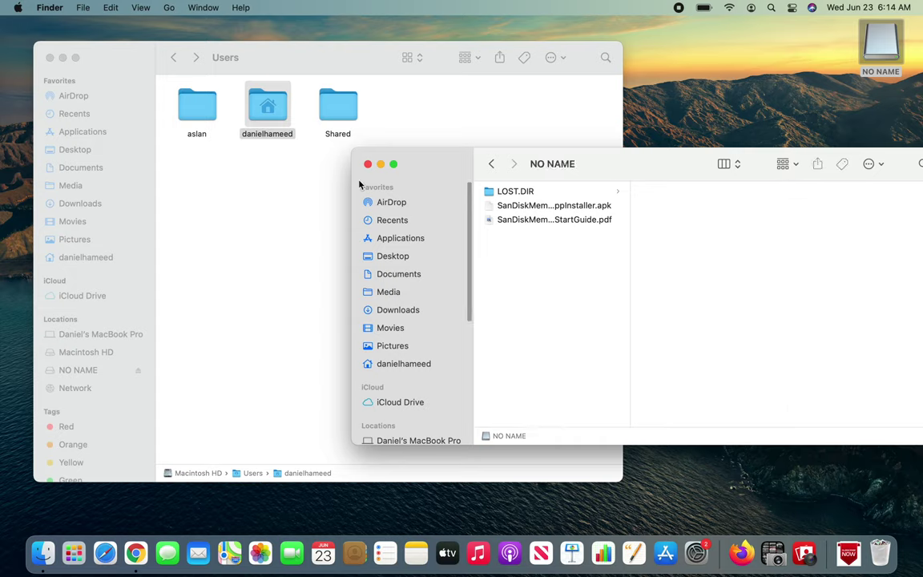
# Copy the current user's home folder from Users and paste it into the NO NAME drive.
pyautogui.rightClick(269, 115)
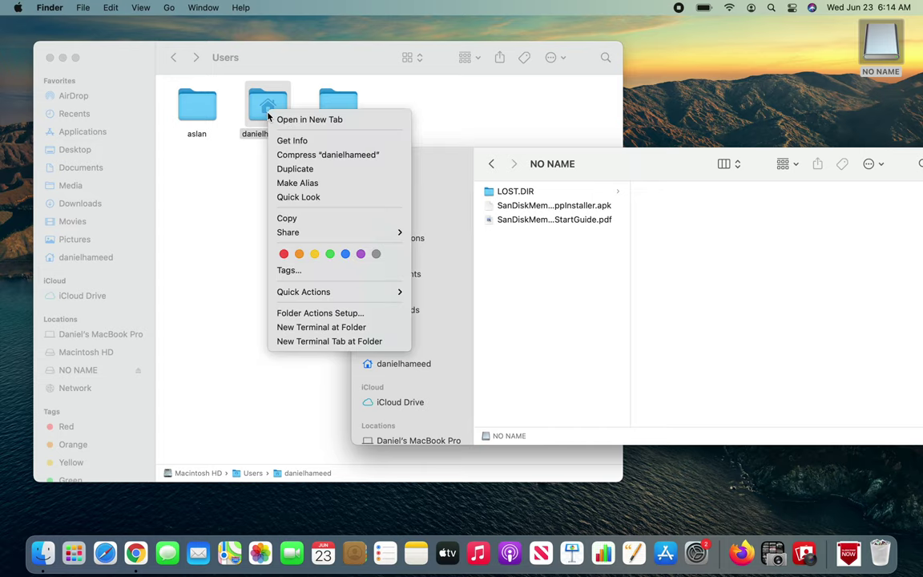
pyautogui.click(307, 221)
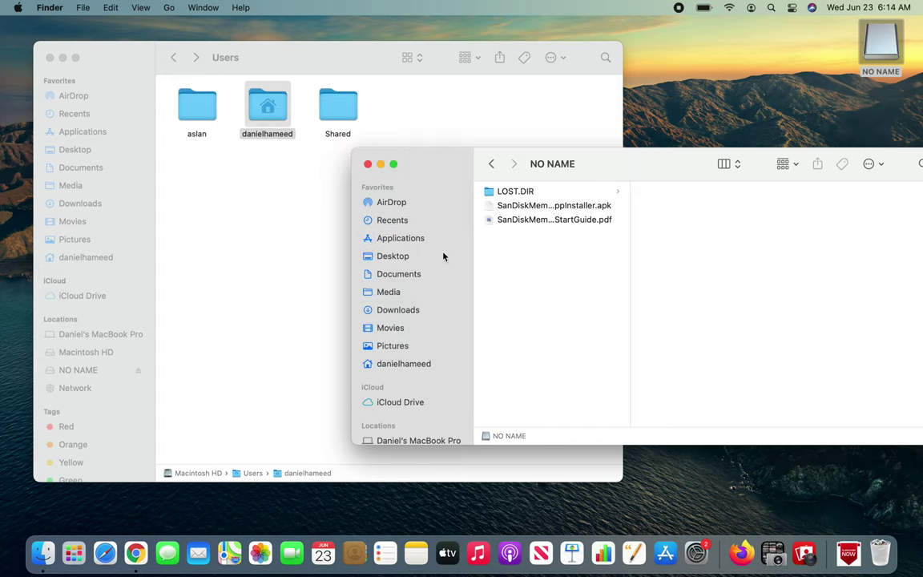
pyautogui.rightClick(540, 292)
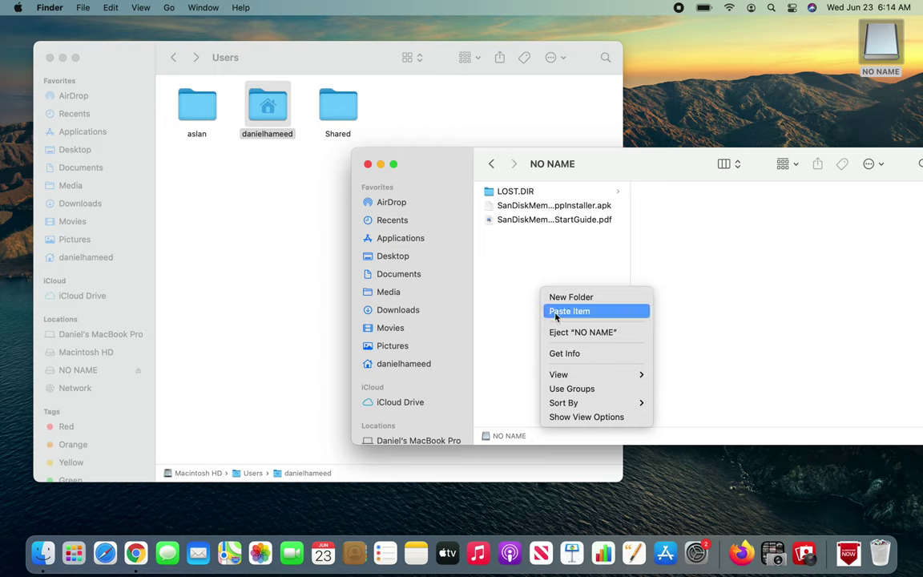
pyautogui.click(568, 311)
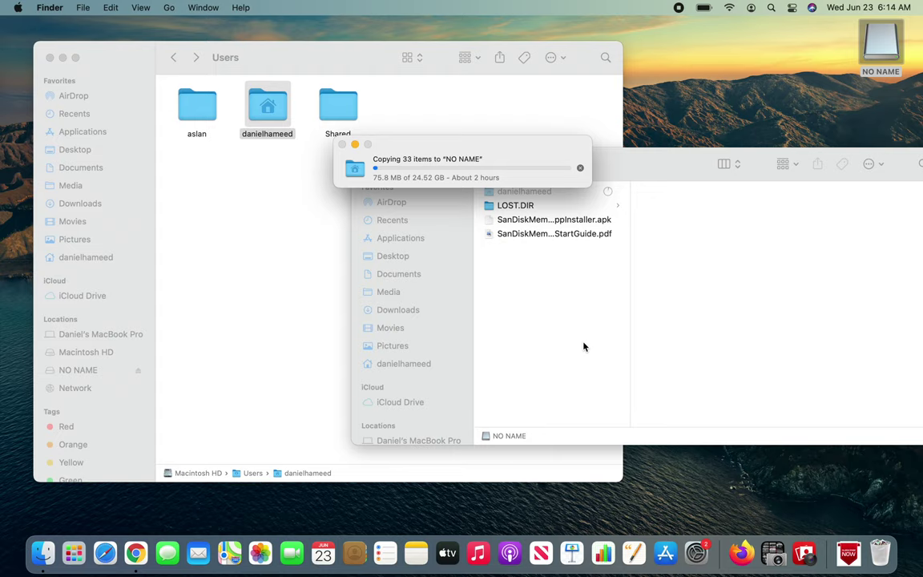
# View the Desktop folder inside the user's home folder, moving the NO NAME window fully onto the screen.
pyautogui.doubleClick(270, 129)
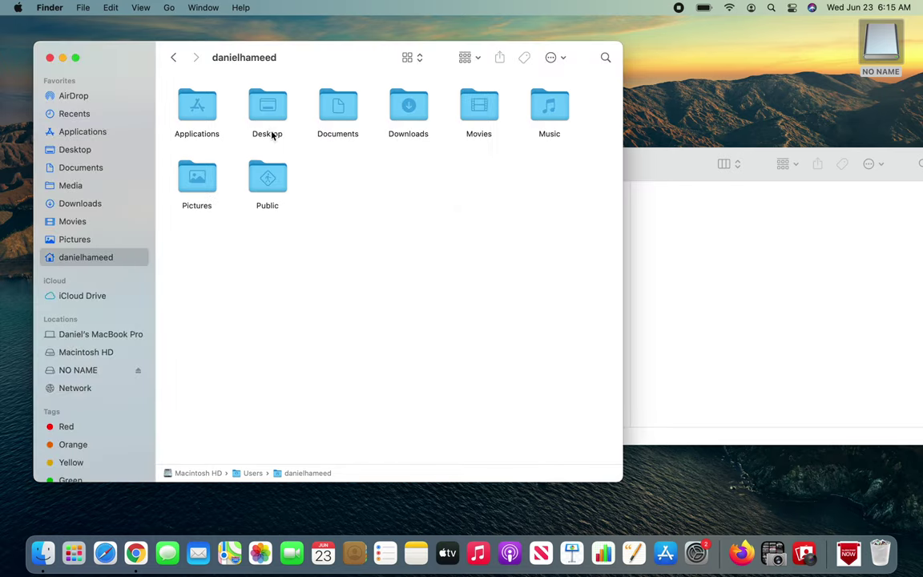
pyautogui.doubleClick(273, 116)
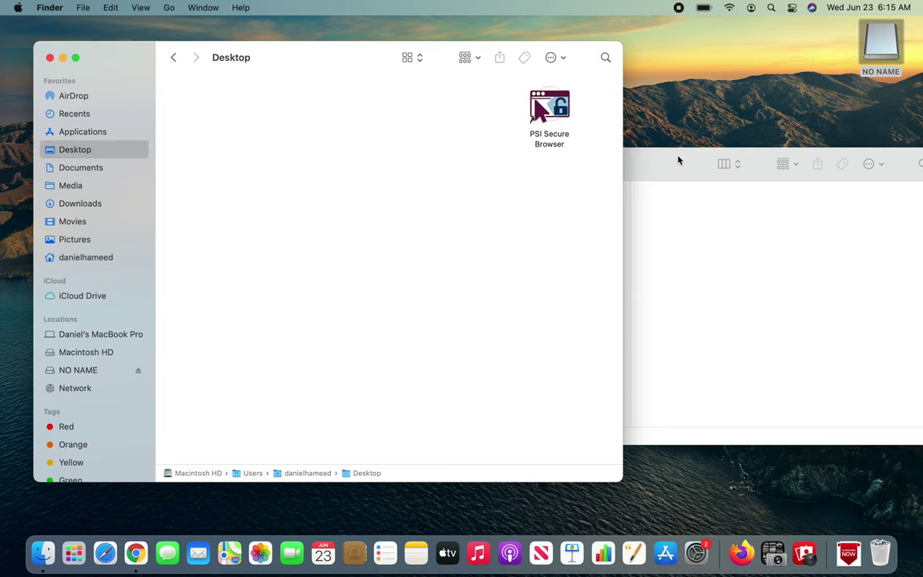
pyautogui.moveTo(680, 163); pyautogui.dragTo(566, 158)
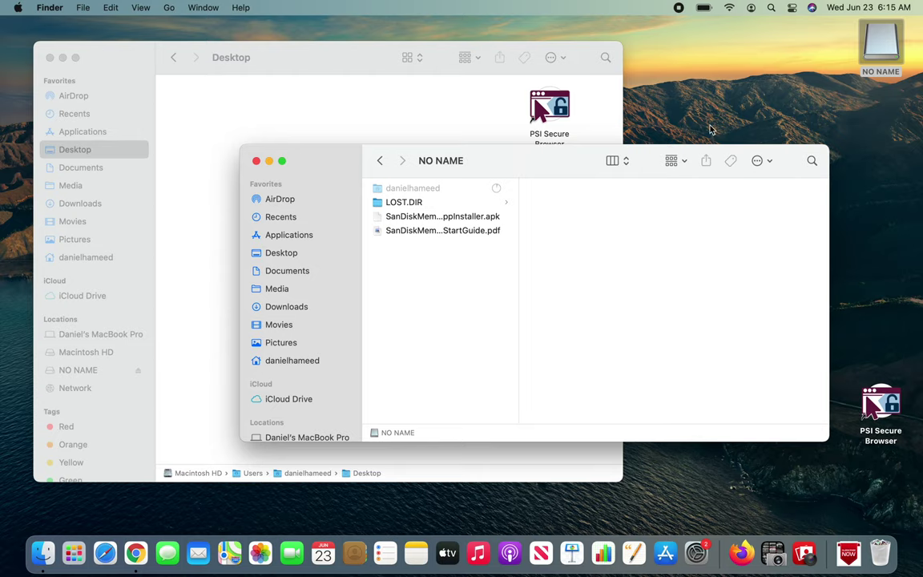
pyautogui.click(336, 69)
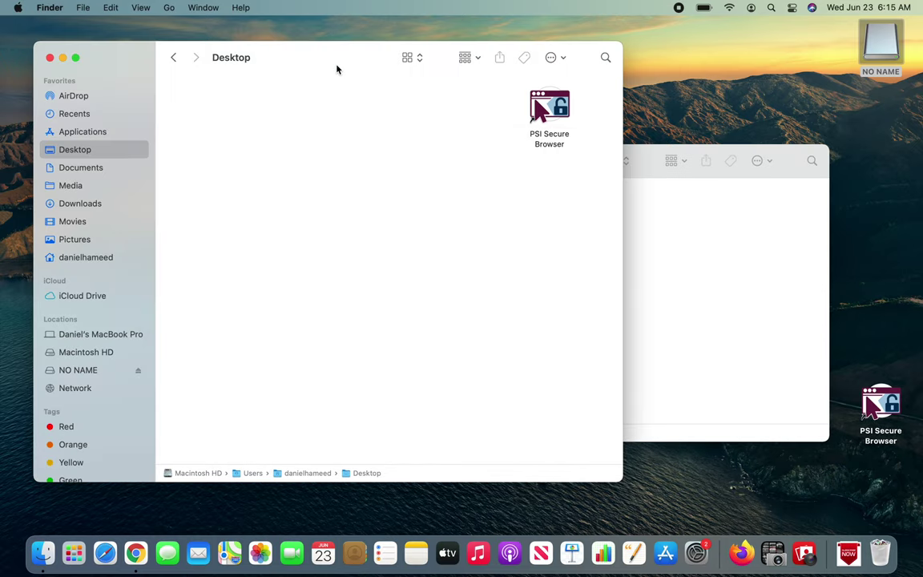
# Minimize the Desktop folder window and bring the copy progress window in front of the NO NAME window.
pyautogui.click(724, 322)
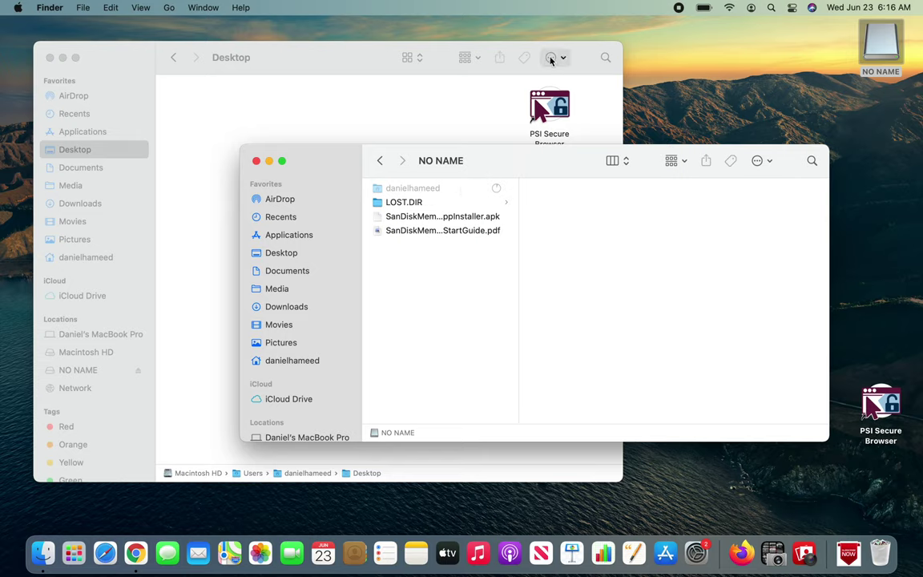
pyautogui.click(359, 112)
pyautogui.click(733, 189)
pyautogui.click(63, 59)
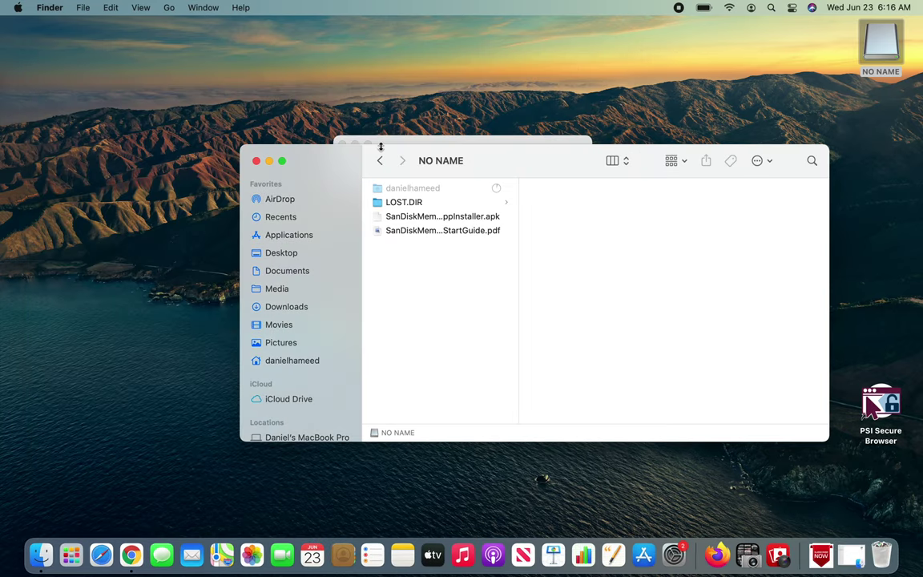
pyautogui.click(398, 144)
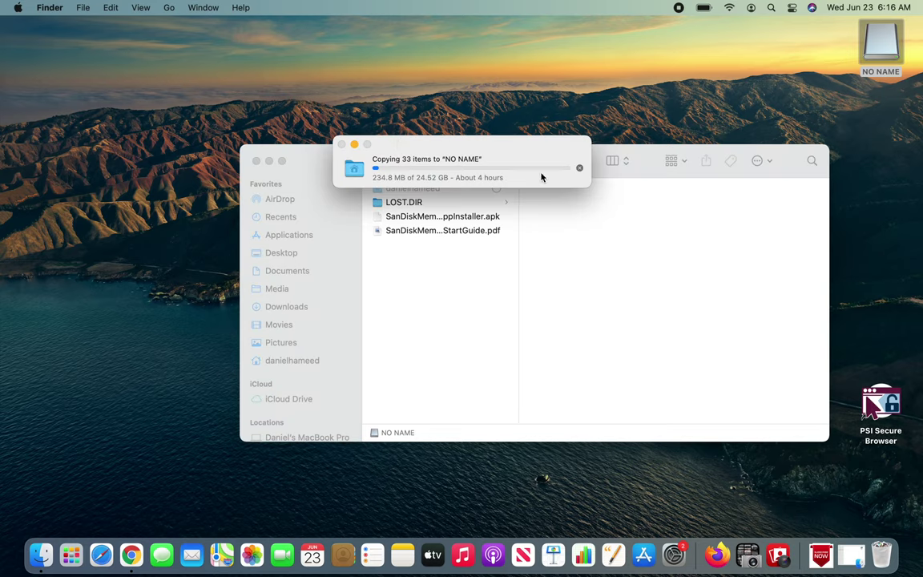